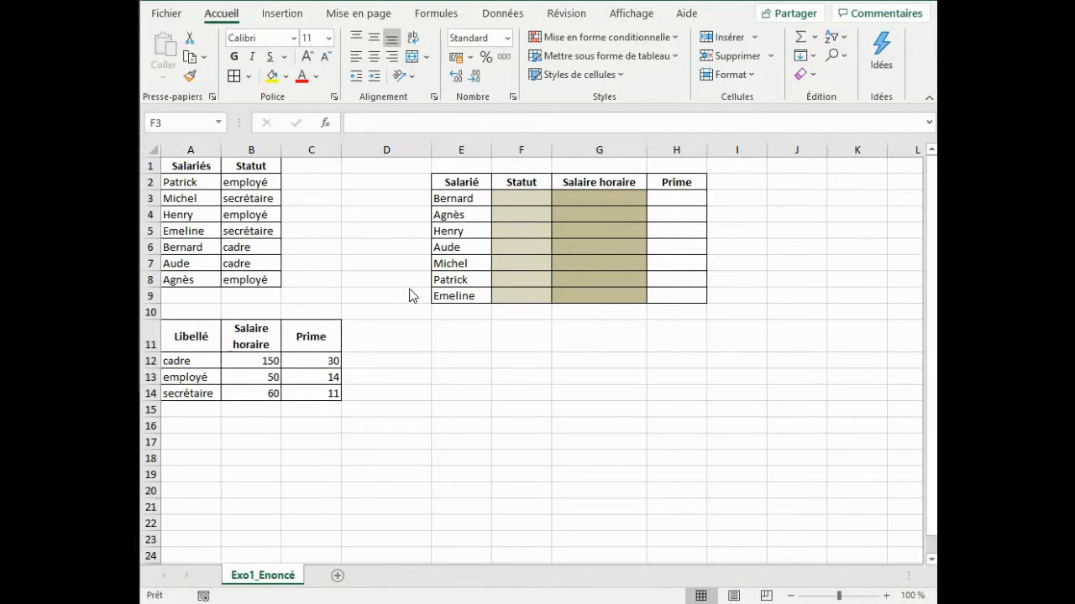
Examine the results table to fill in, the employee status list in A1:B8 and the pay table in A11:C14.
left_click(523, 199)
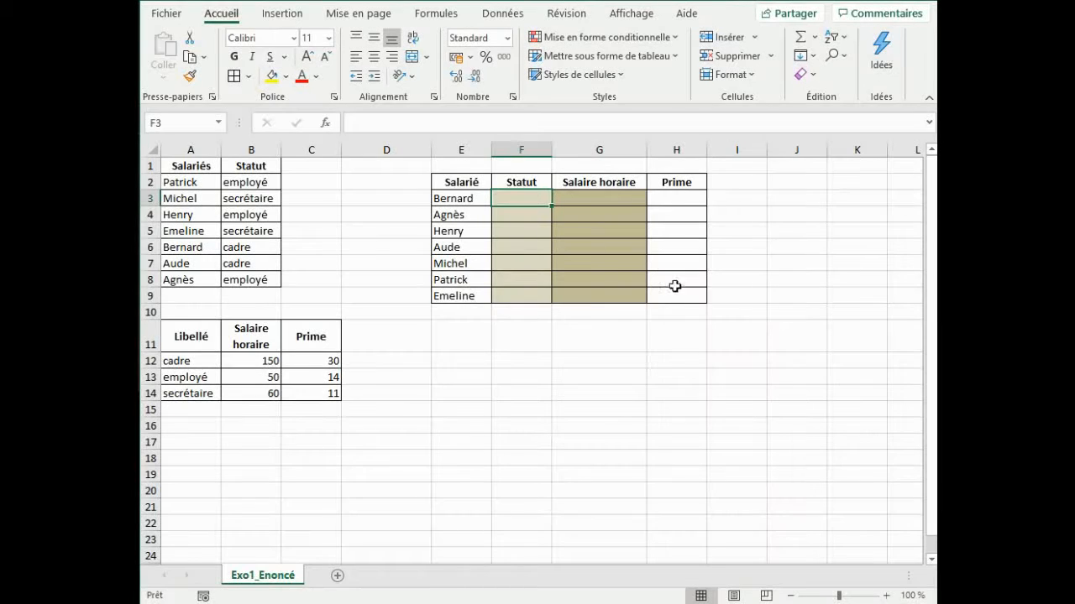
left_click_drag(460, 184, 461, 288)
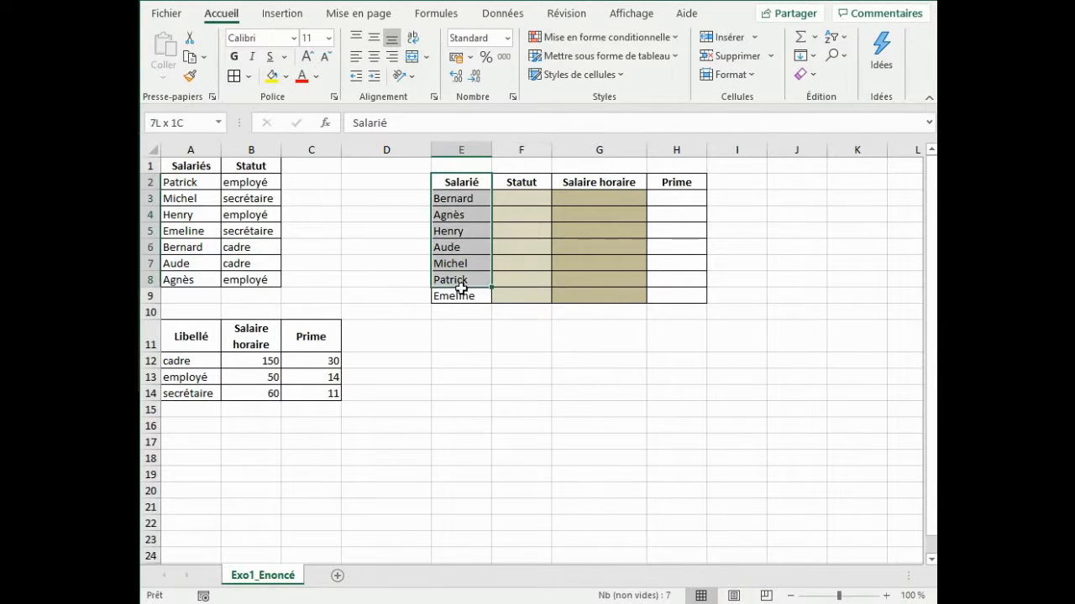
left_click_drag(520, 183, 663, 294)
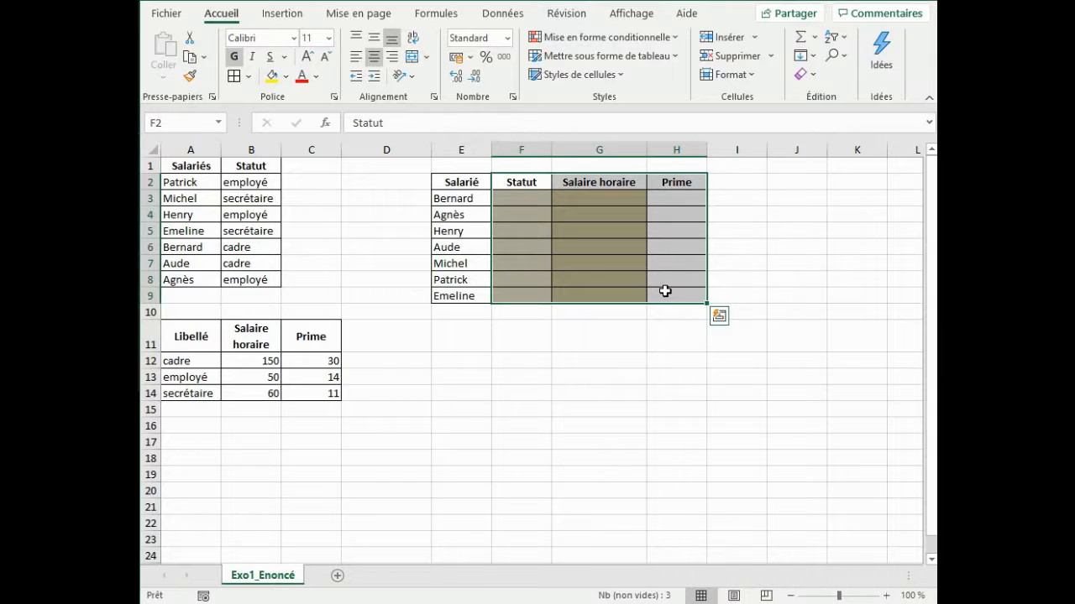
left_click(398, 253)
left_click_drag(192, 167, 257, 281)
left_click(333, 271)
left_click_drag(188, 334, 334, 393)
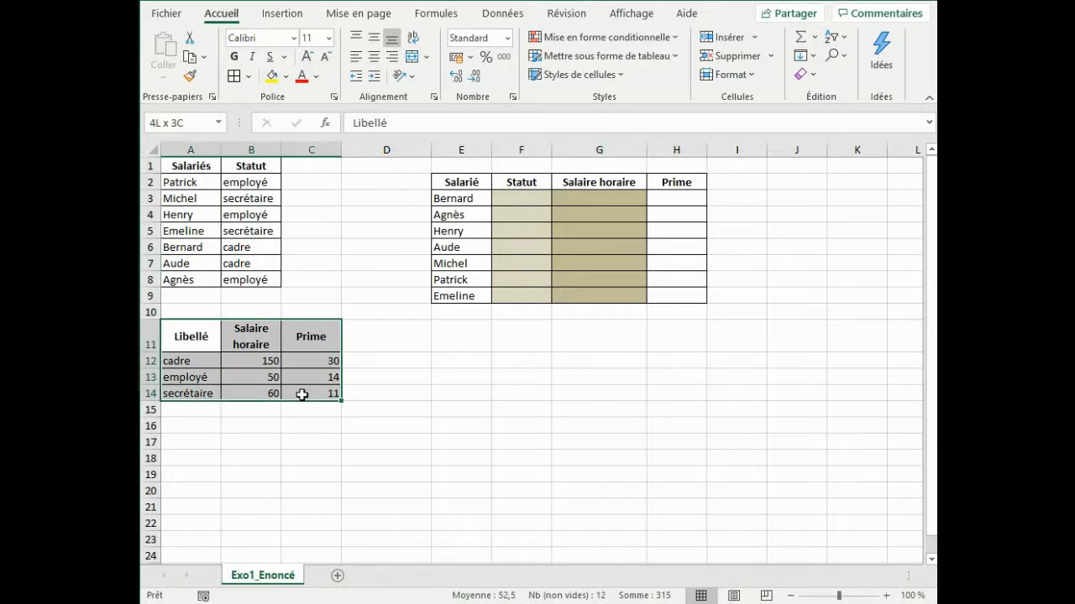
left_click(497, 326)
Start a RECHERCHEV formula in F3 that looks up E3 in the absolute range $A$1:$B$8.
left_click(516, 205)
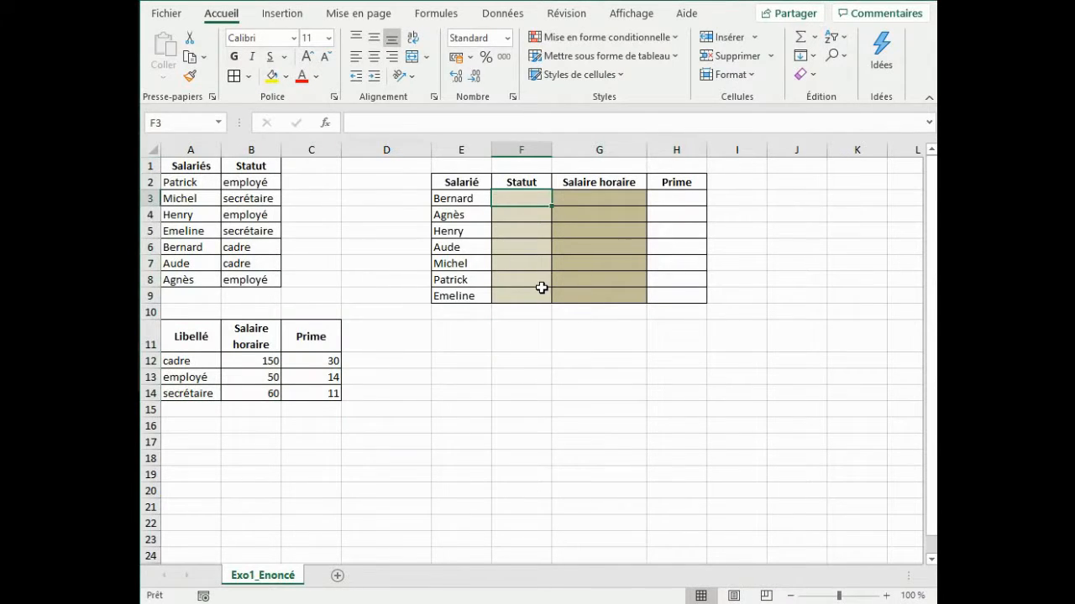
type("=")
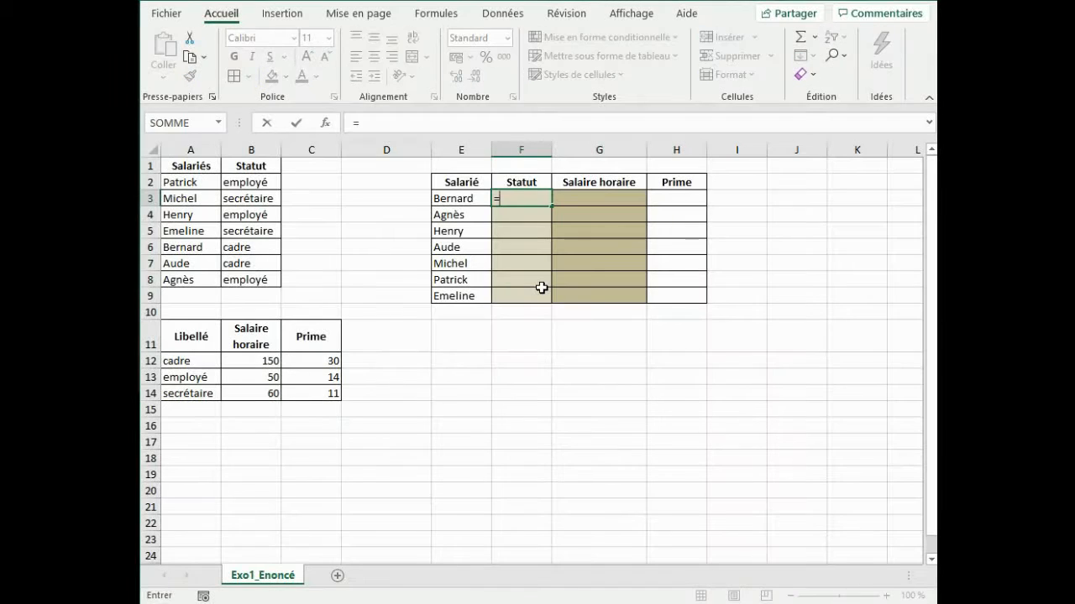
type("recher")
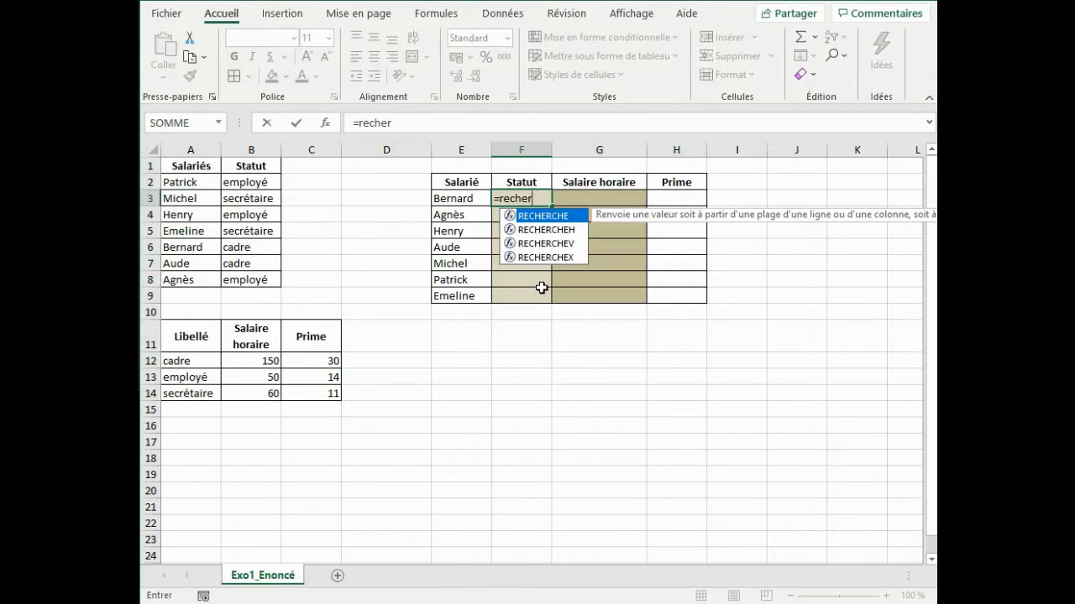
type("chev(")
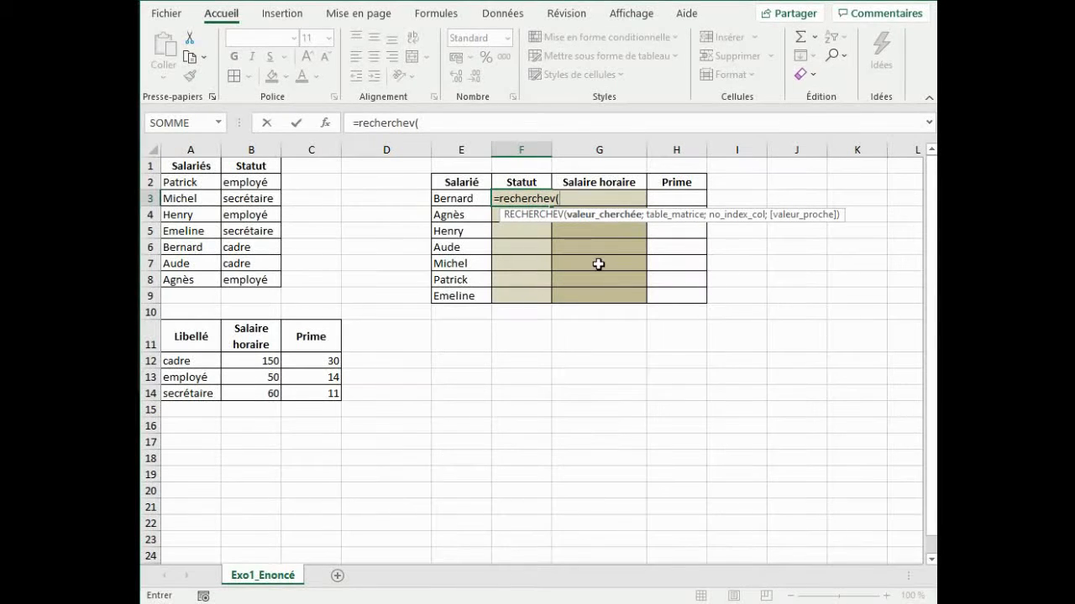
left_click(455, 200)
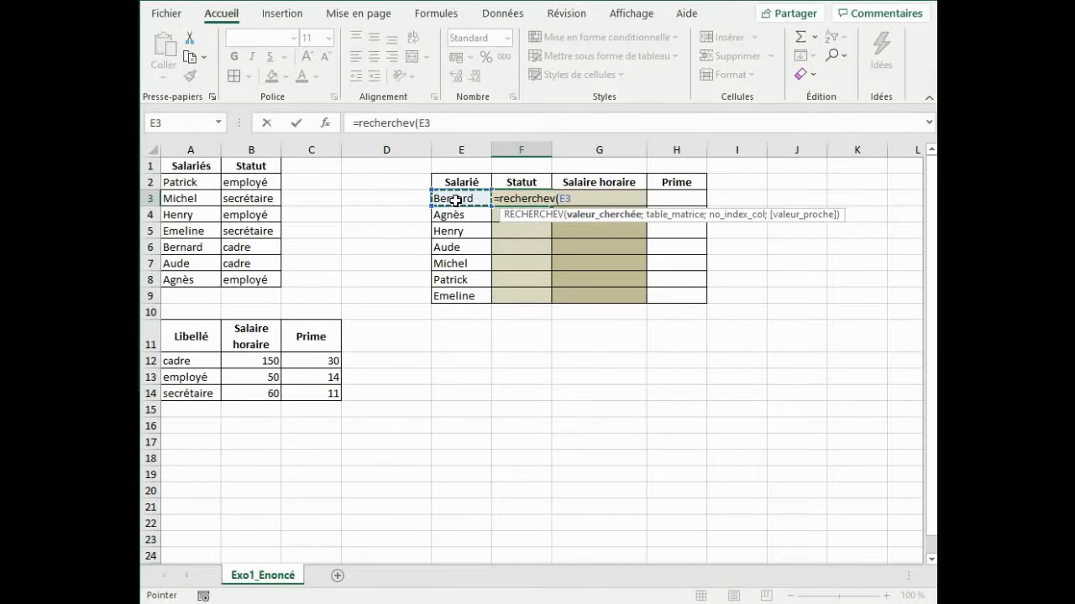
type(";")
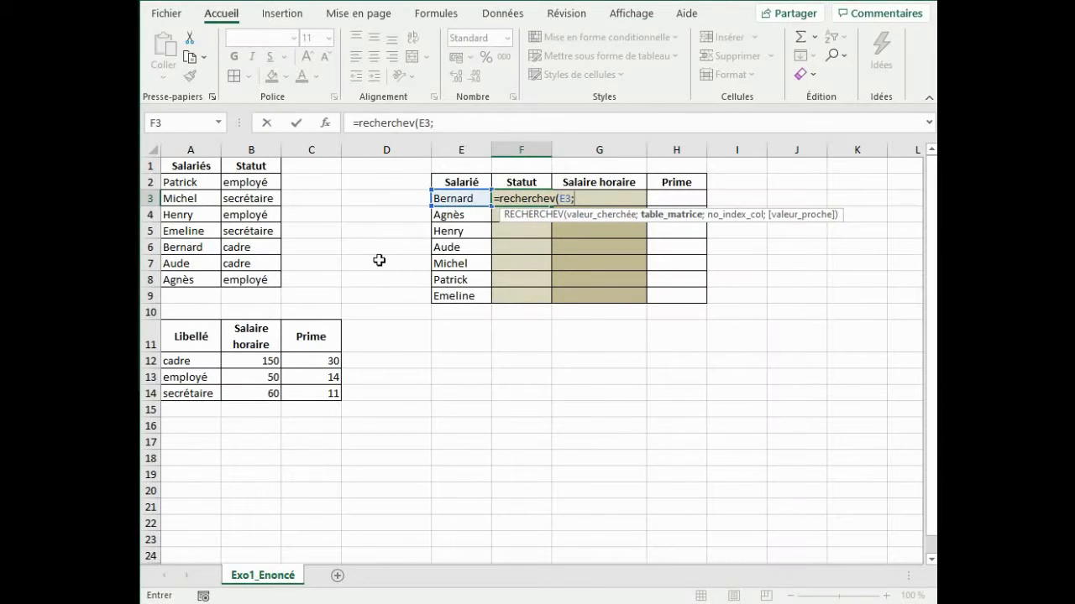
left_click_drag(182, 167, 252, 282)
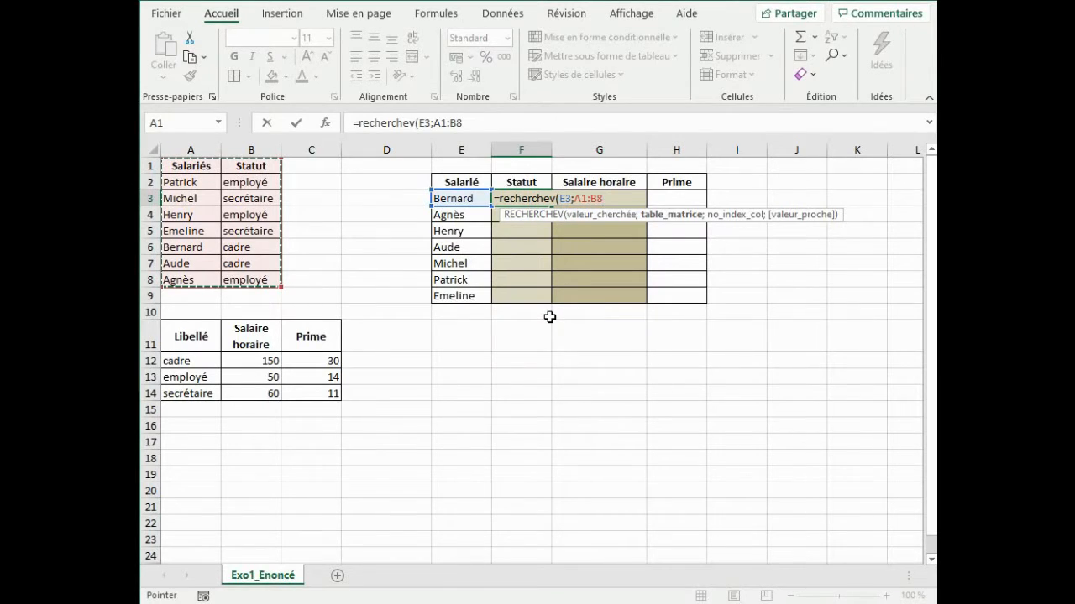
key("F4")
Complete the F3 lookup formula with column index 2 and exact match FAUX.
type(";2")
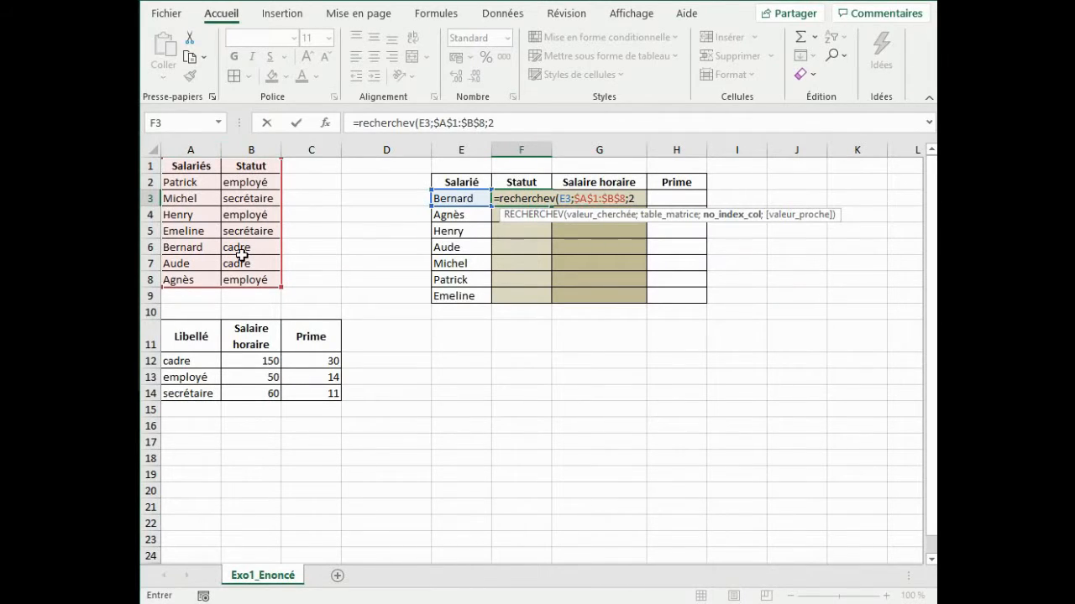
type(";")
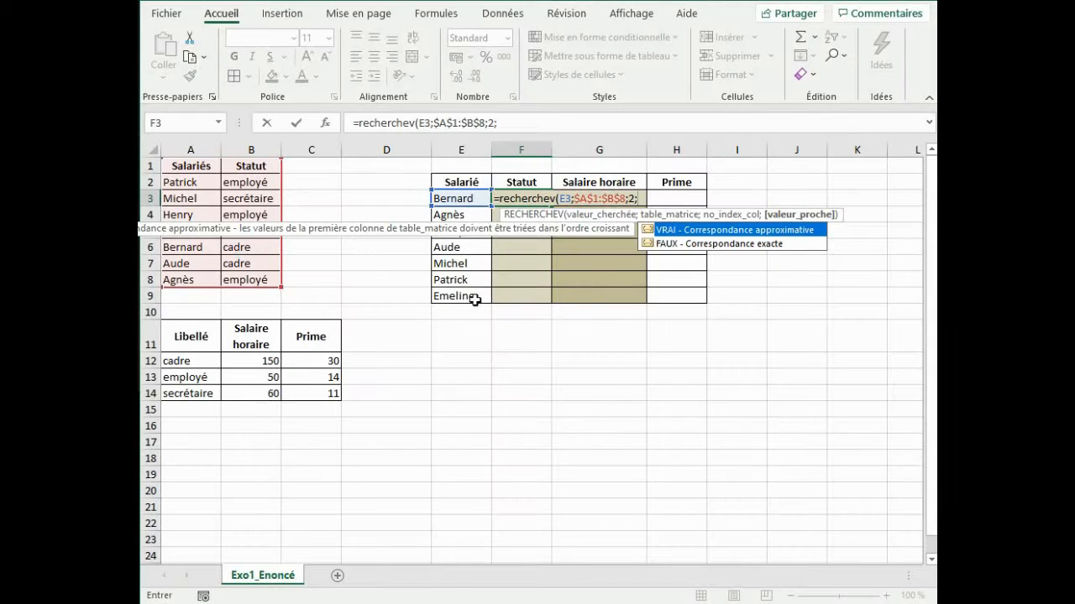
double_click(683, 244)
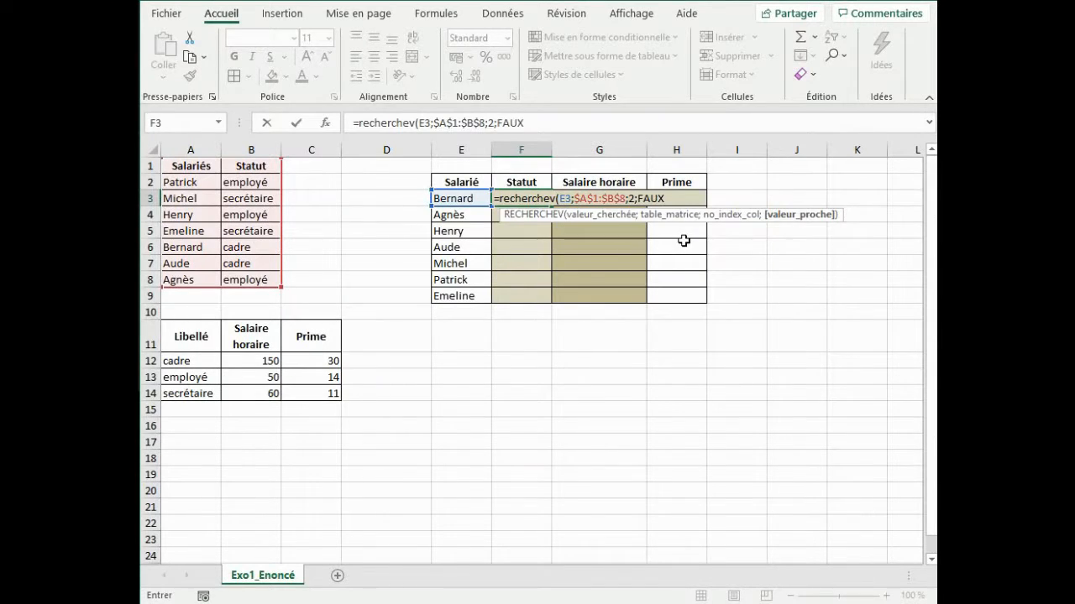
type(")")
key("Return")
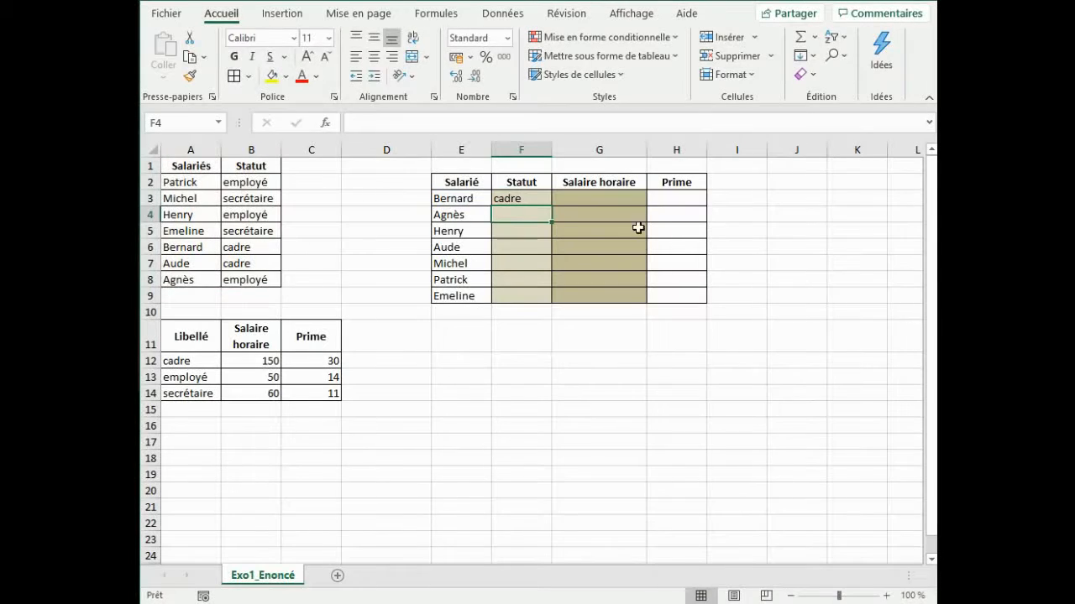
Check the first employee's status against the source list and fill the F3 formula down to F9.
left_click_drag(182, 247, 251, 247)
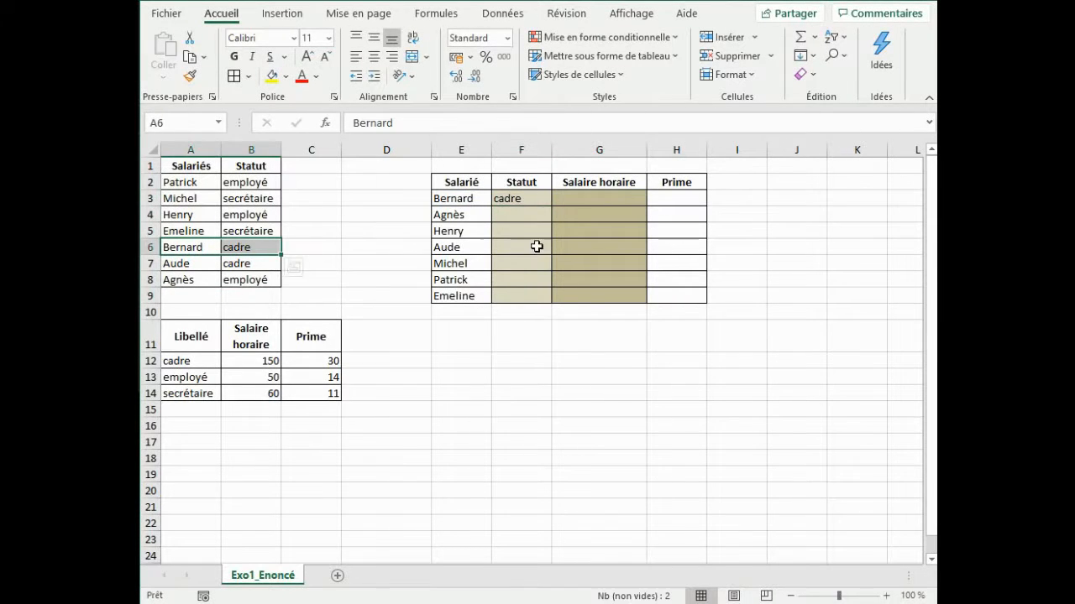
left_click(535, 216)
left_click(531, 200)
left_click_drag(558, 206, 552, 305)
left_click(568, 344)
Start a RECHERCHEV formula in G3 that looks up F3 in the absolute range $A$11:$C$14.
left_click(587, 203)
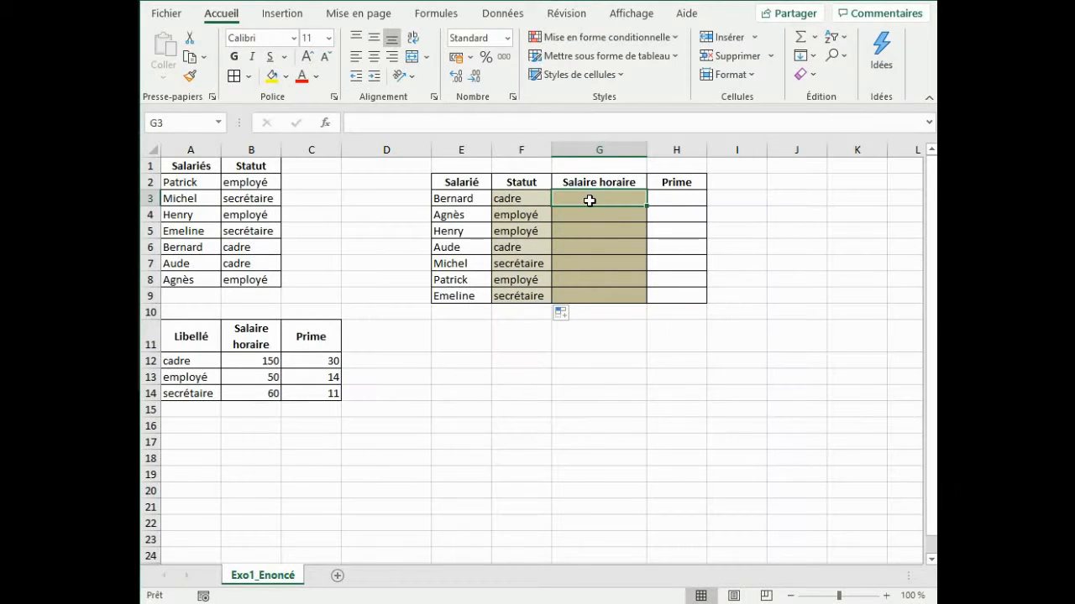
type("=recherch")
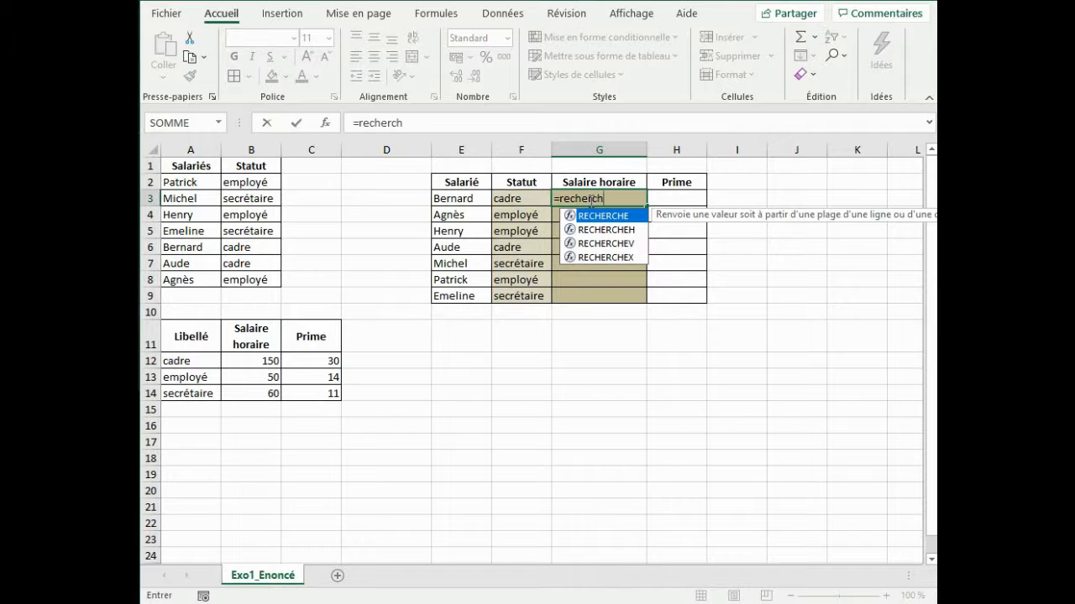
type("ev(")
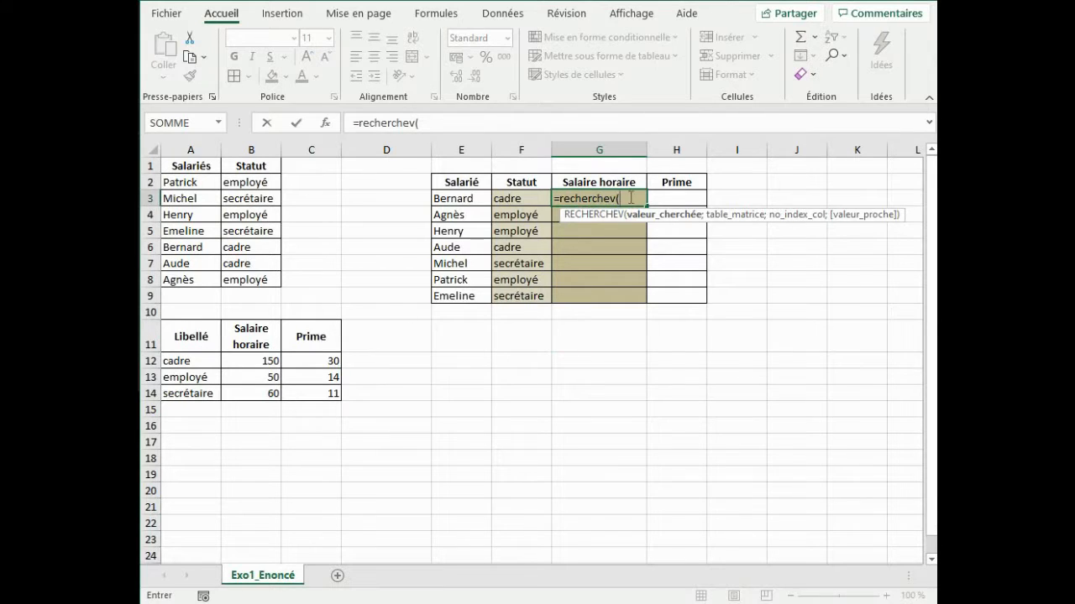
left_click(521, 199)
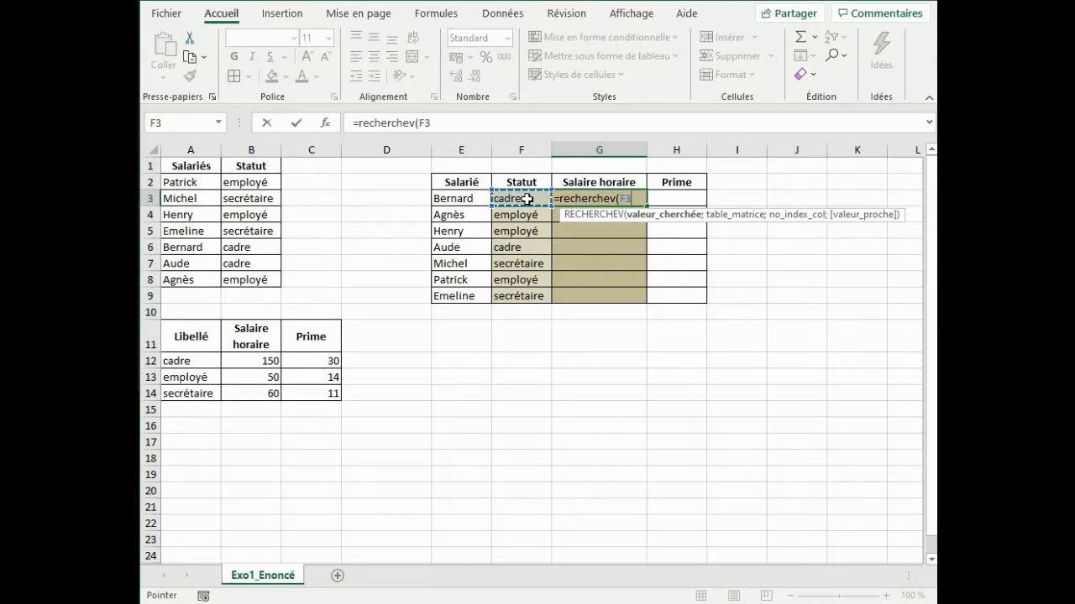
type(";")
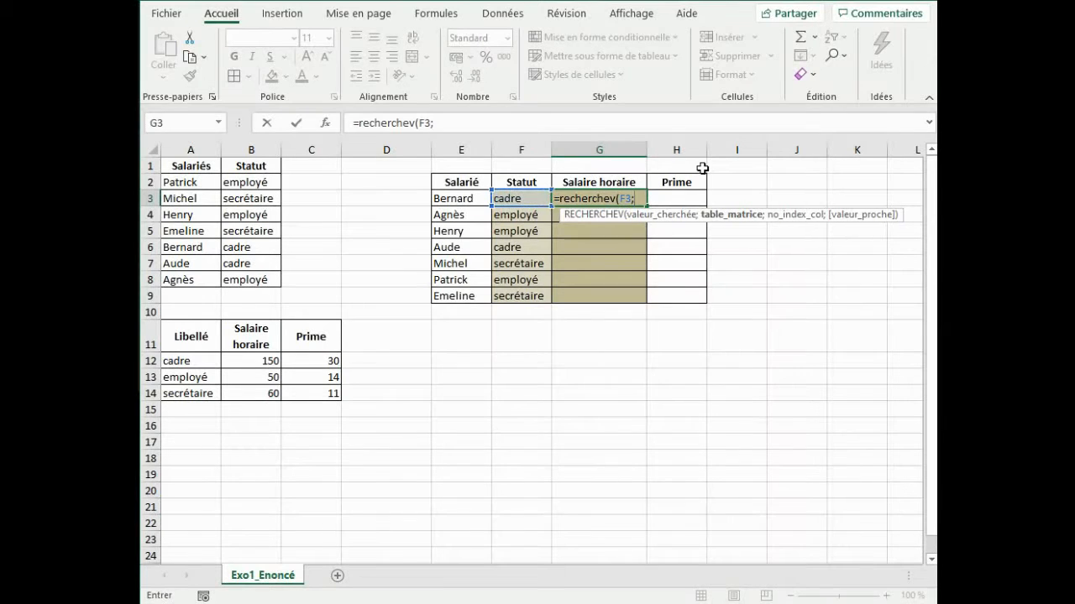
left_click_drag(183, 336, 314, 395)
key("F4")
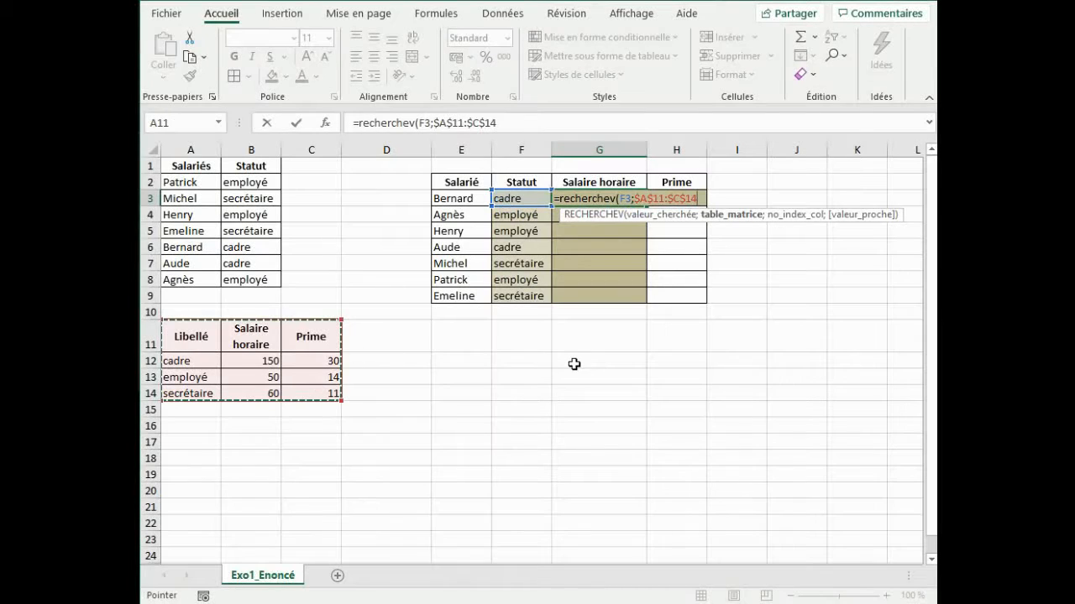
Complete the G3 formula with column index 2 and exact match FAUX, and fill it down to G9.
type(";")
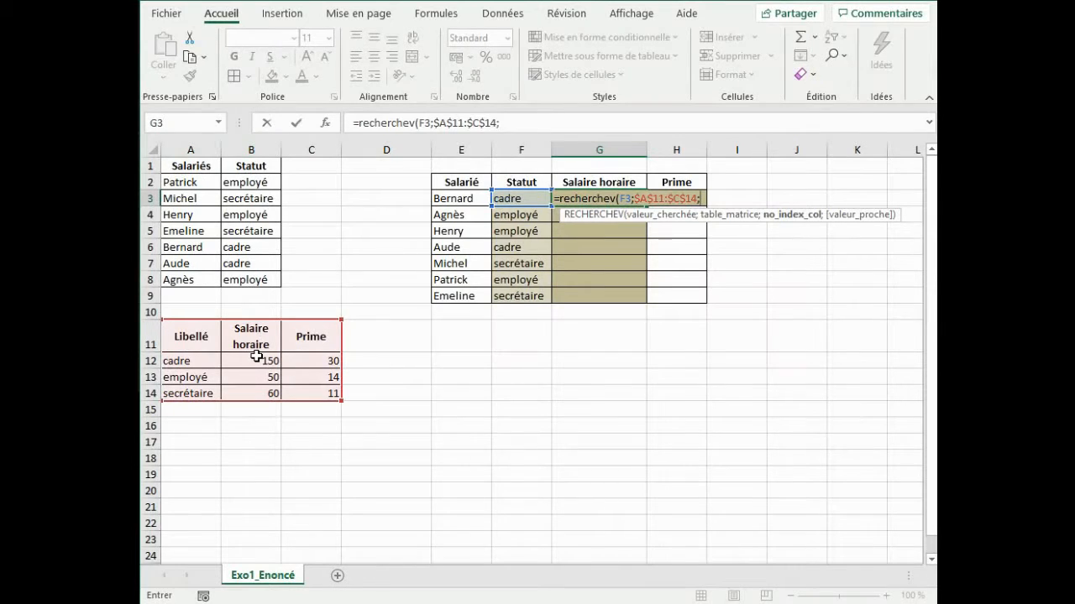
type("2")
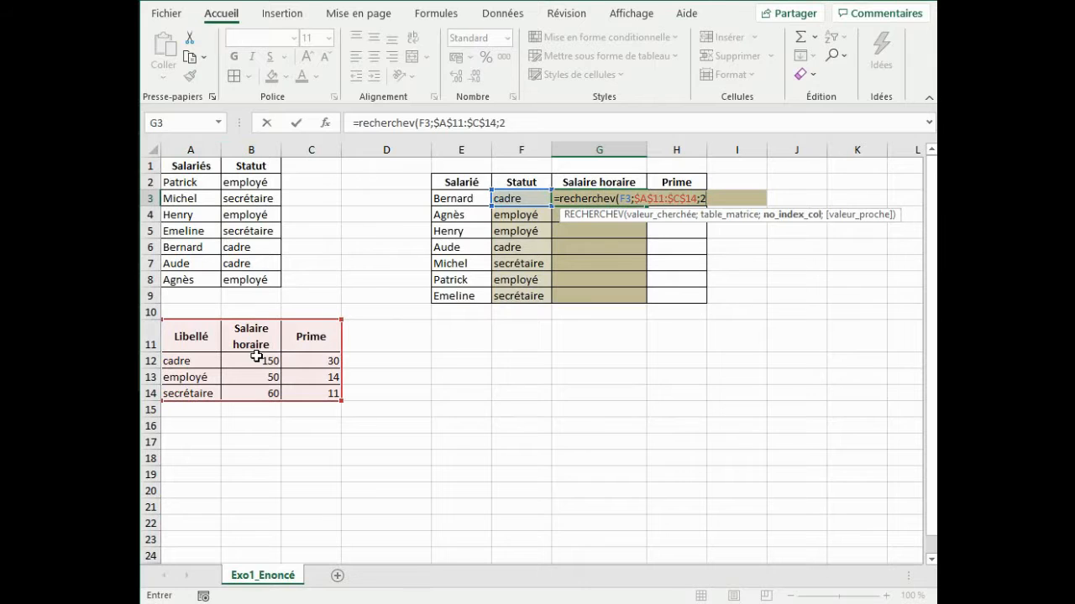
type(";")
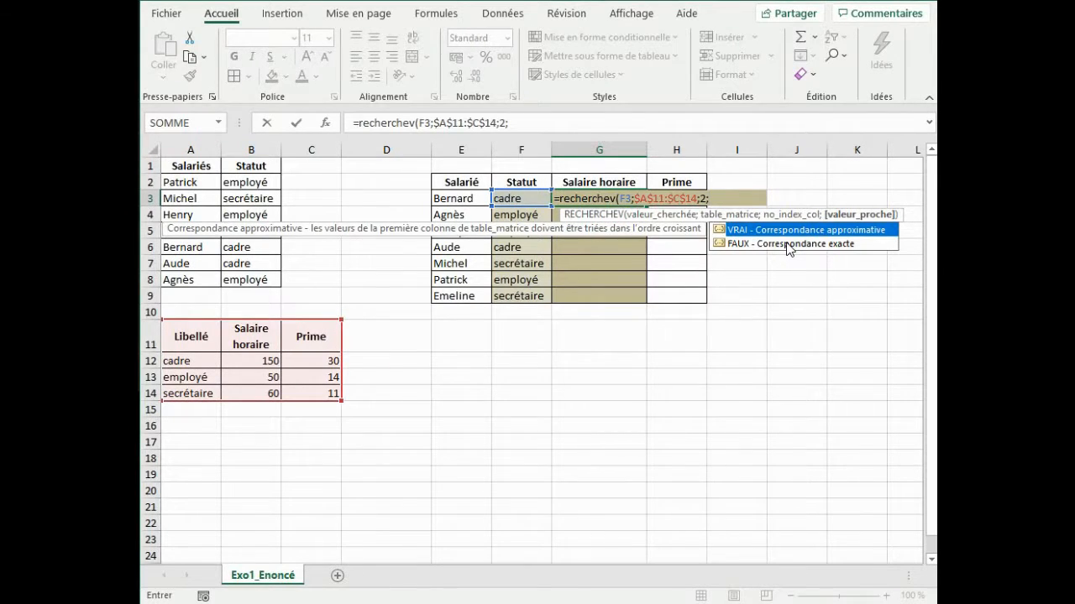
left_click(788, 245)
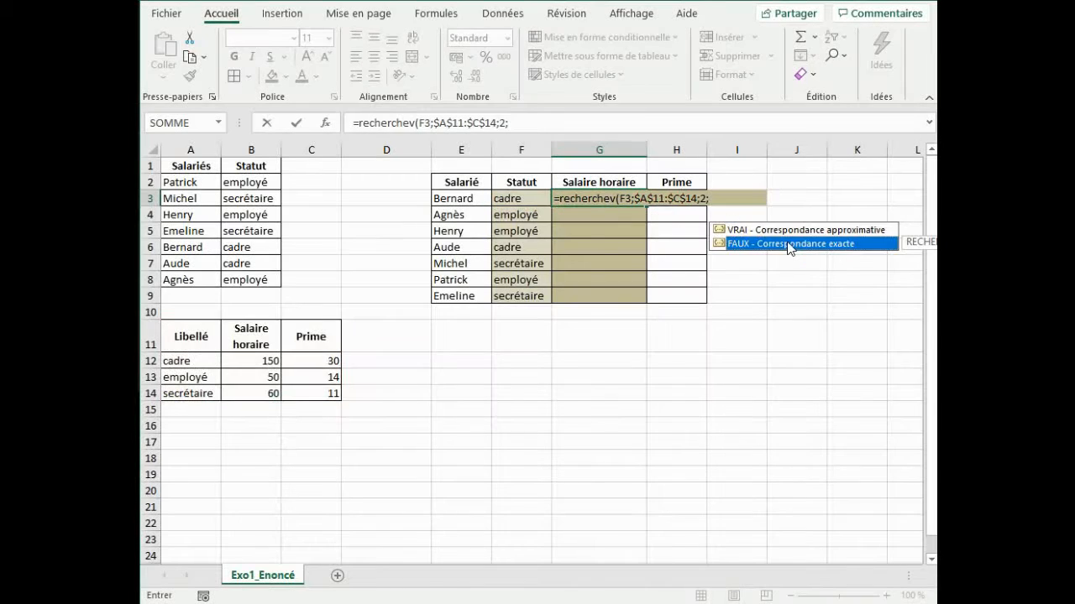
double_click(787, 245)
type(")")
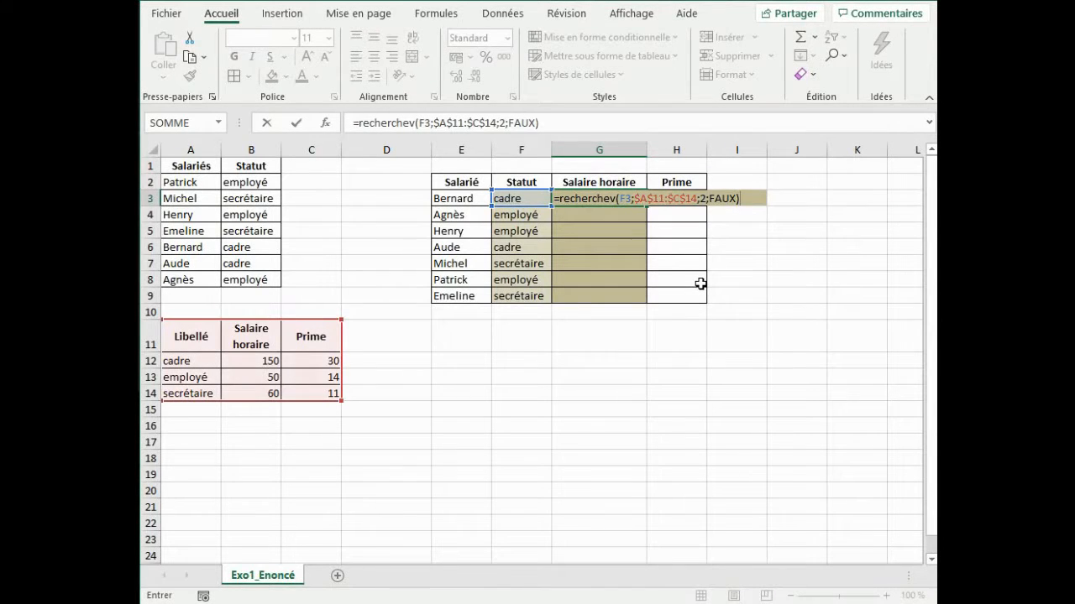
key("Return")
left_click(632, 198)
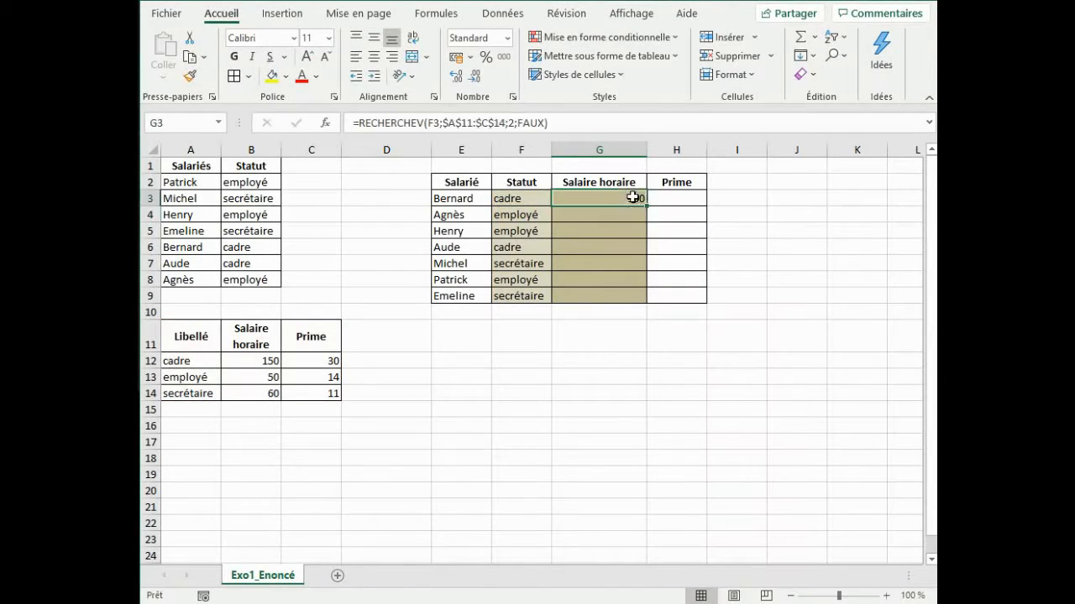
left_click_drag(650, 203, 644, 299)
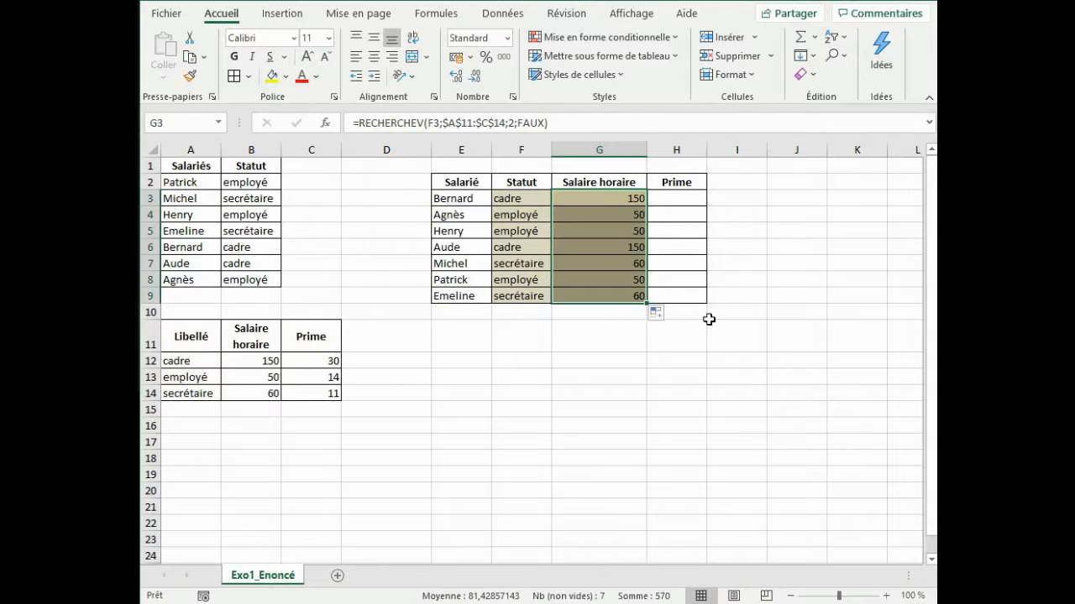
Start a RECHERCHEV formula in H3 that looks up F3 in the absolute range $A$11:$C$14.
left_click(680, 197)
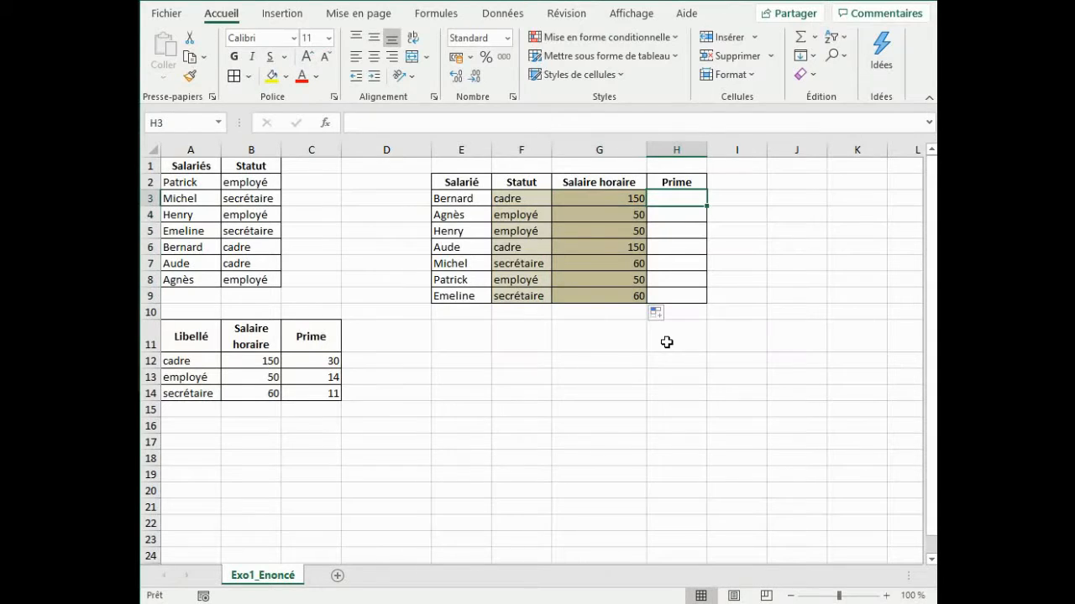
type("=recherchev")
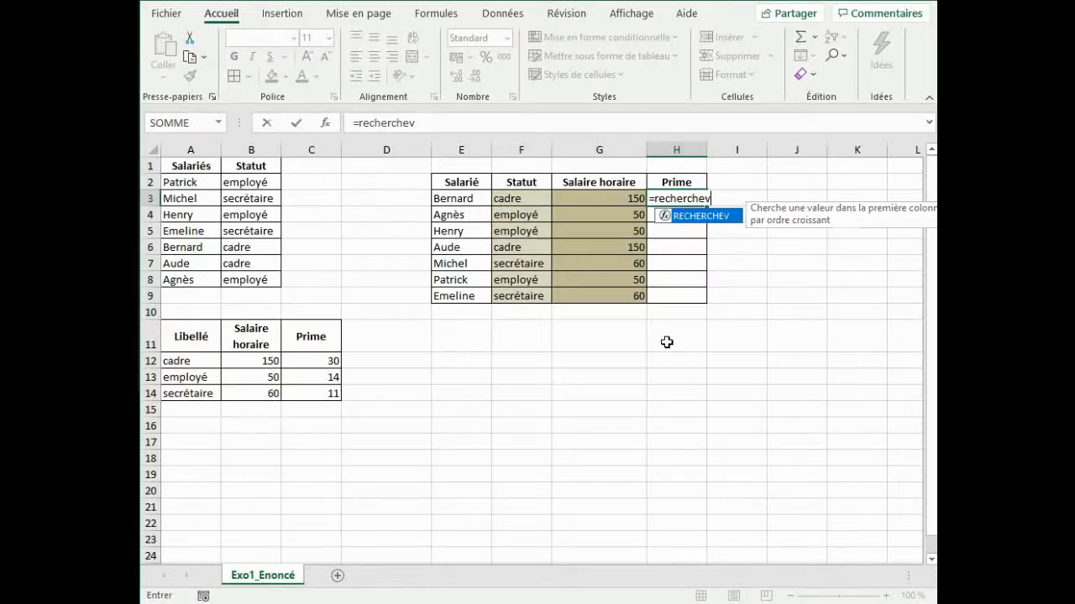
type("(")
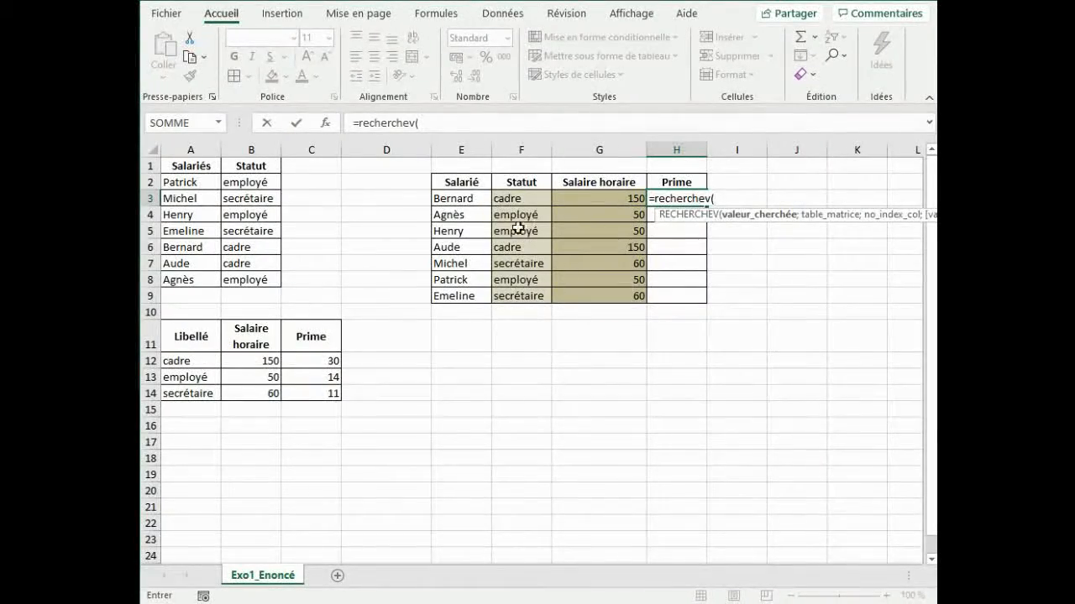
left_click(517, 200)
type(";")
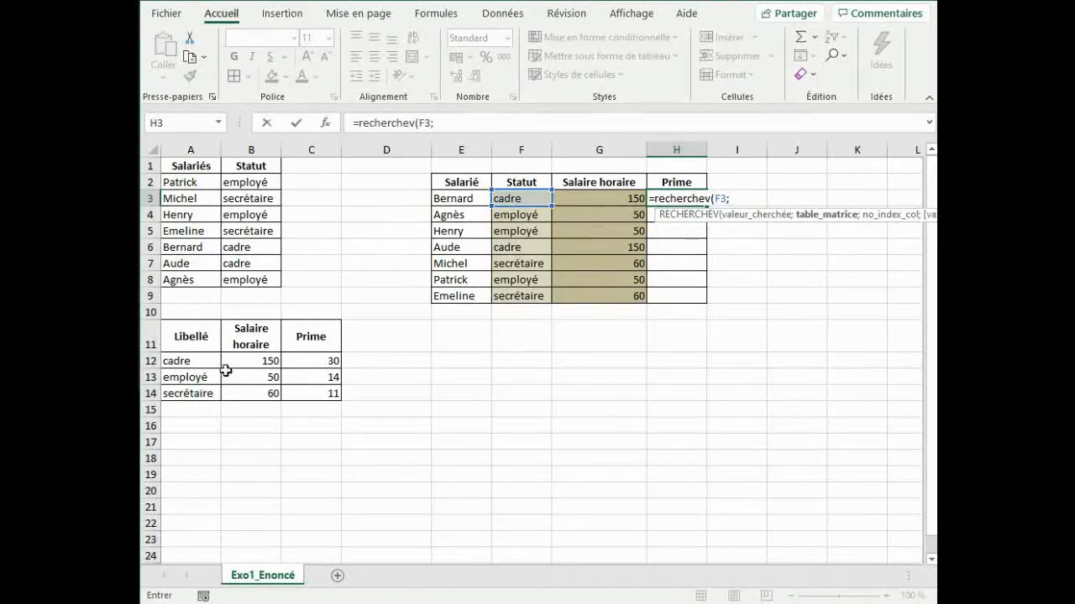
left_click_drag(315, 392, 316, 393)
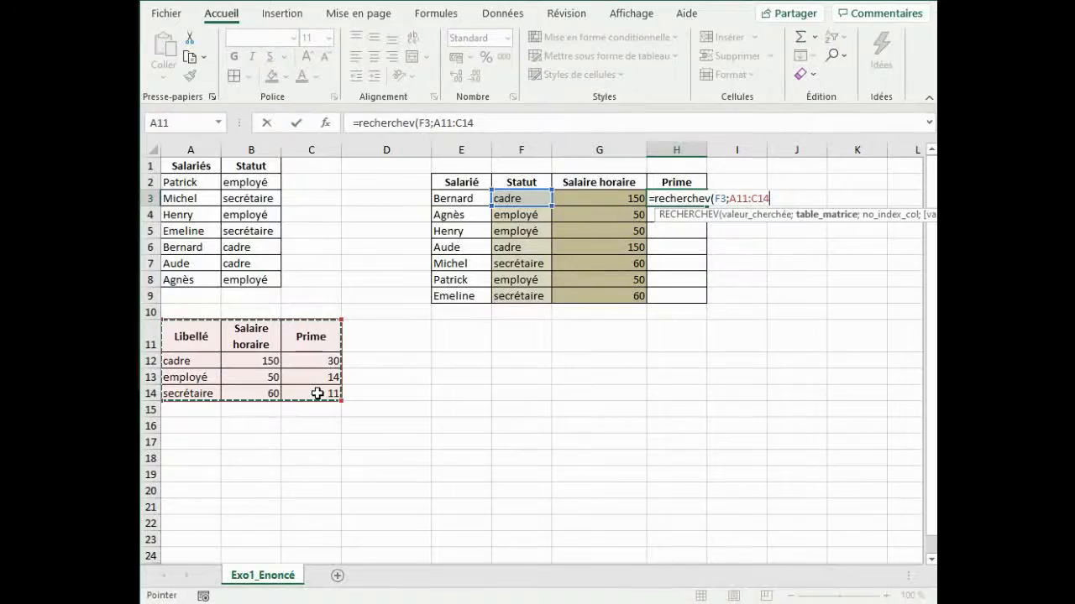
key("F4")
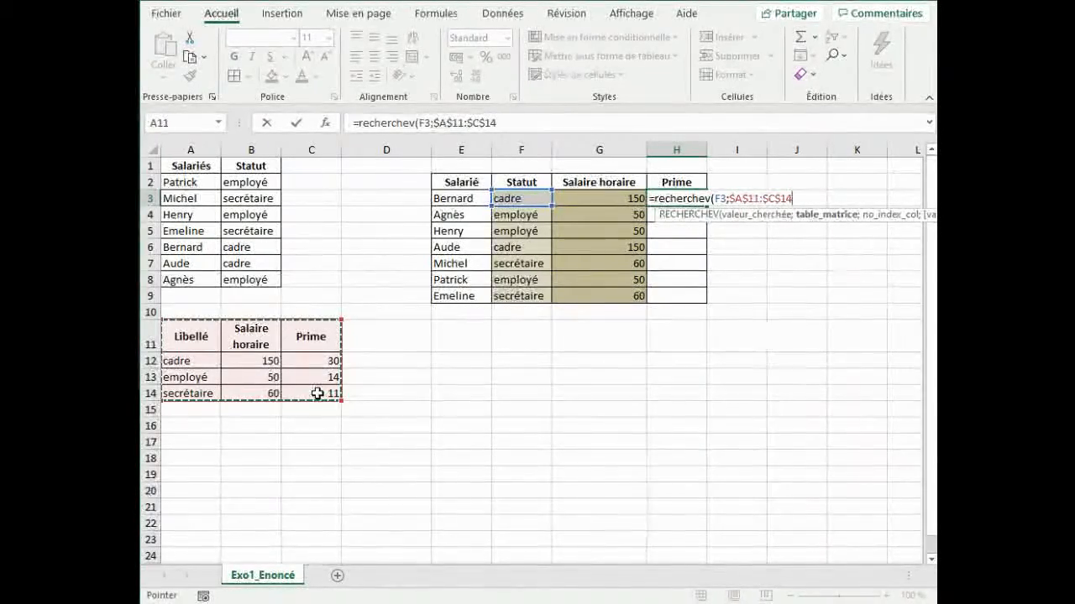
Complete the H3 formula with column index 3 and exact match FAUX.
type(";")
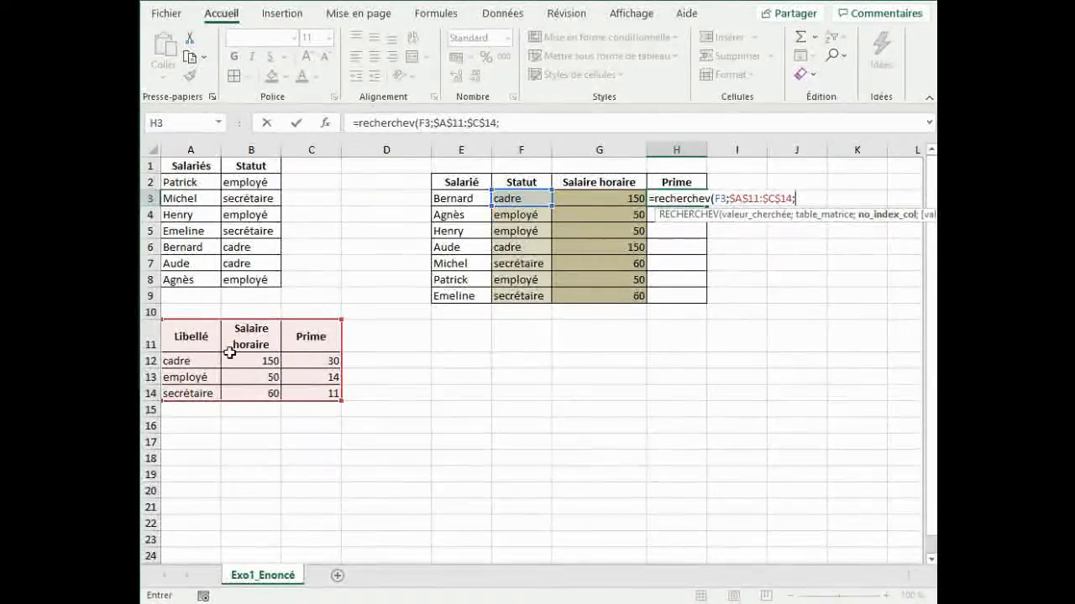
type("3")
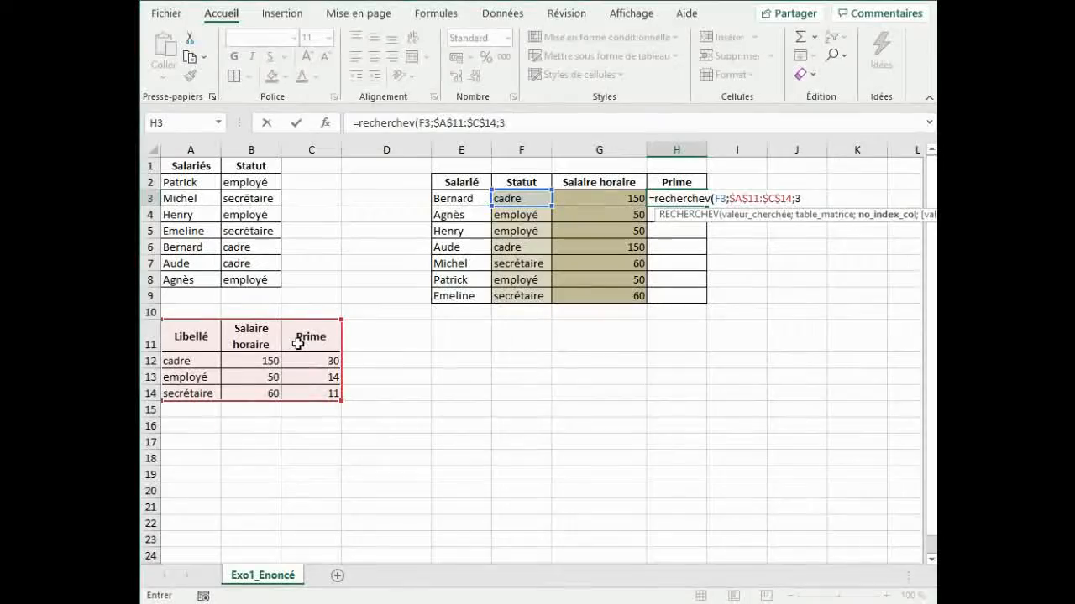
type(";")
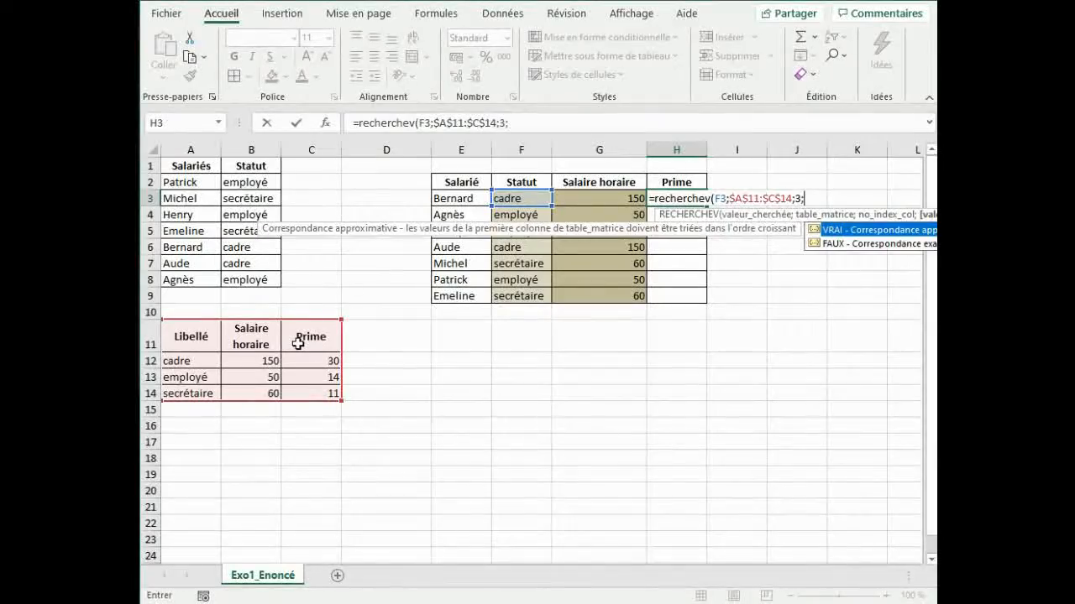
double_click(854, 244)
type(")")
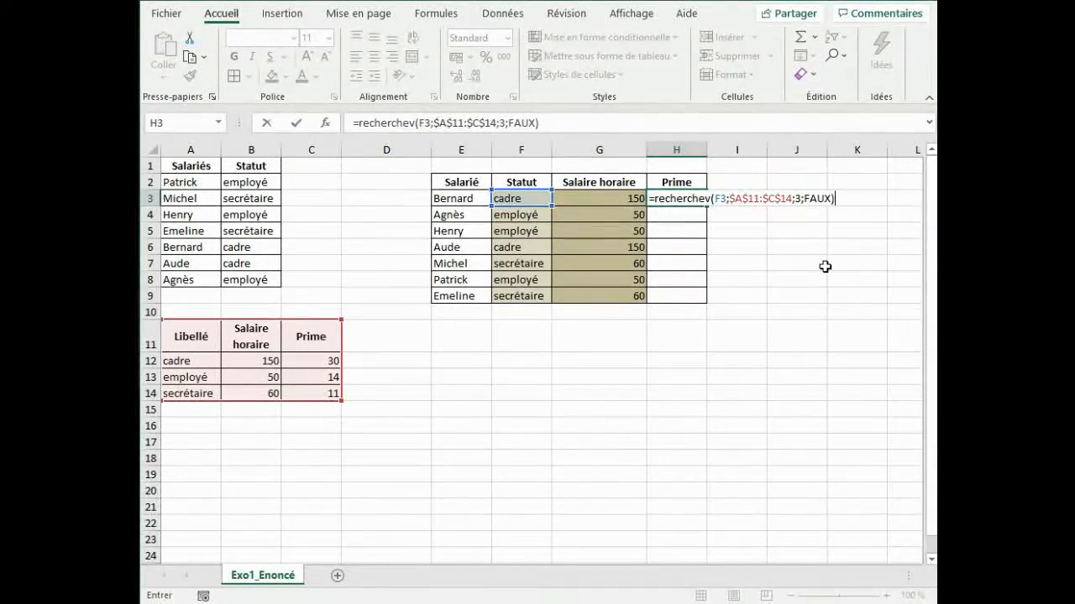
key("ctrl+Return")
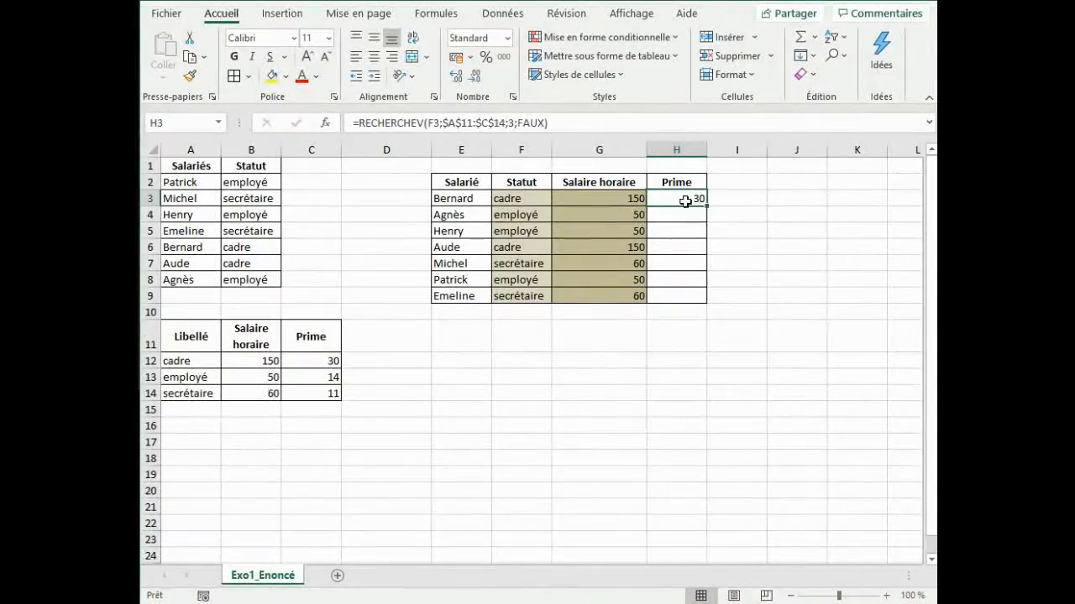
Fill the H3 formula down to H9 and select E8:H8 to check that employee's results.
left_click_drag(707, 206, 713, 276)
left_click(771, 278)
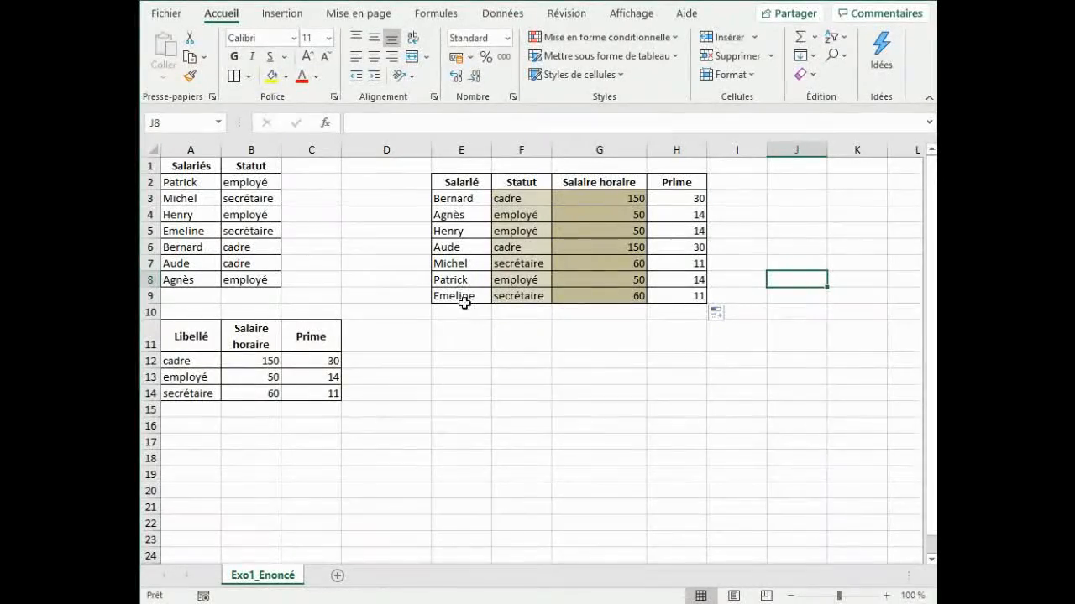
left_click_drag(450, 279, 695, 281)
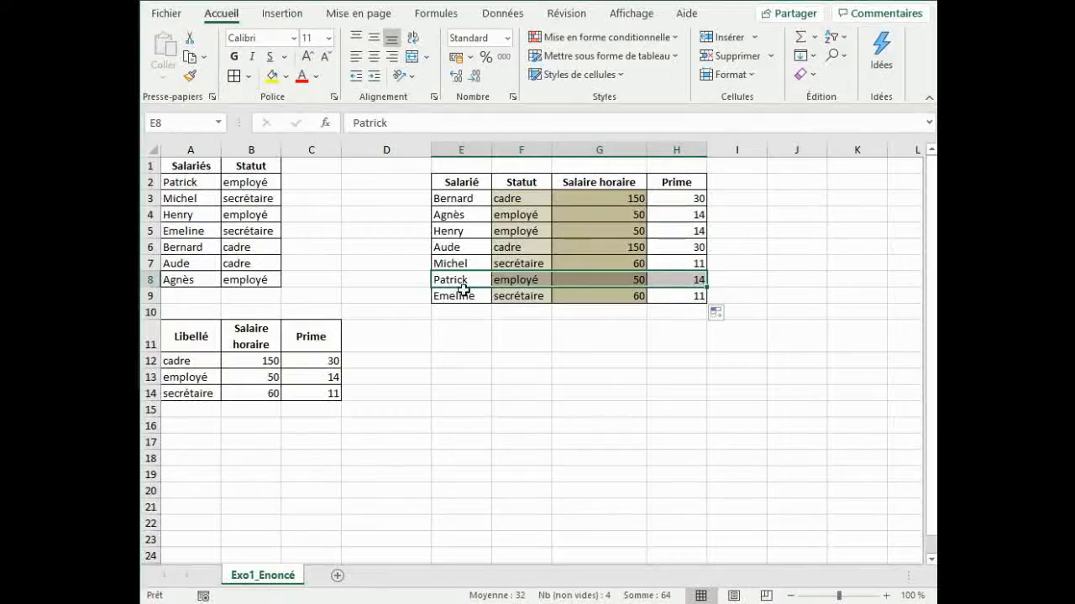